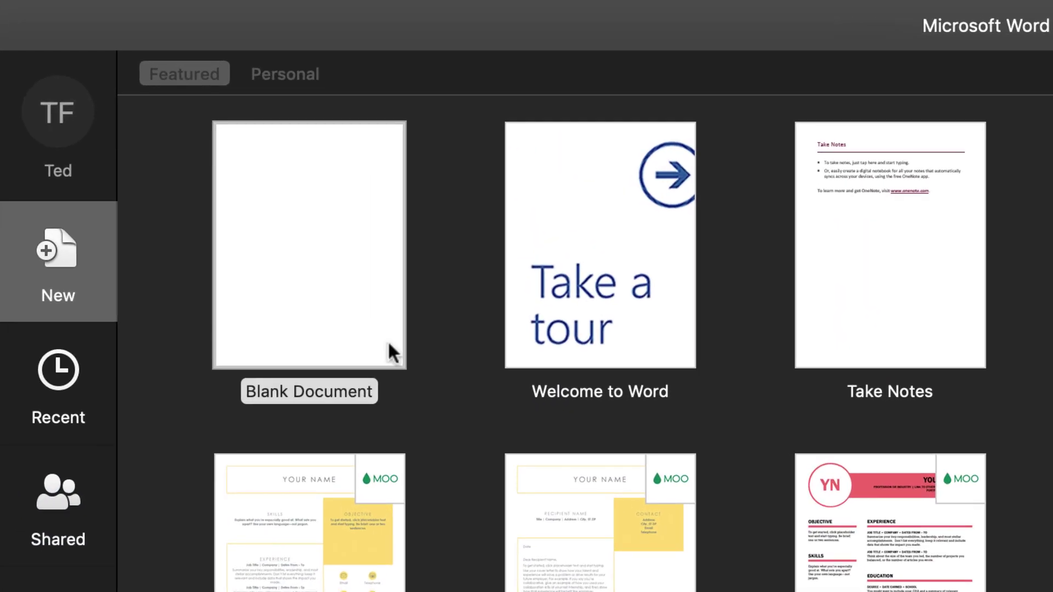
Step: Create a new empty document from the Blank Document template
left_click(388, 343)
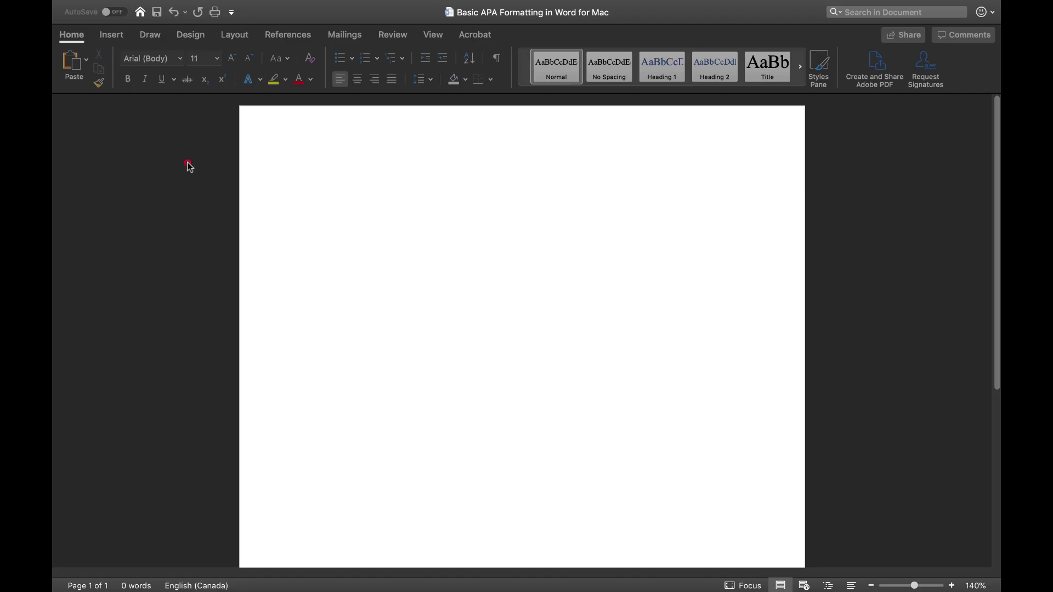
left_click(187, 167)
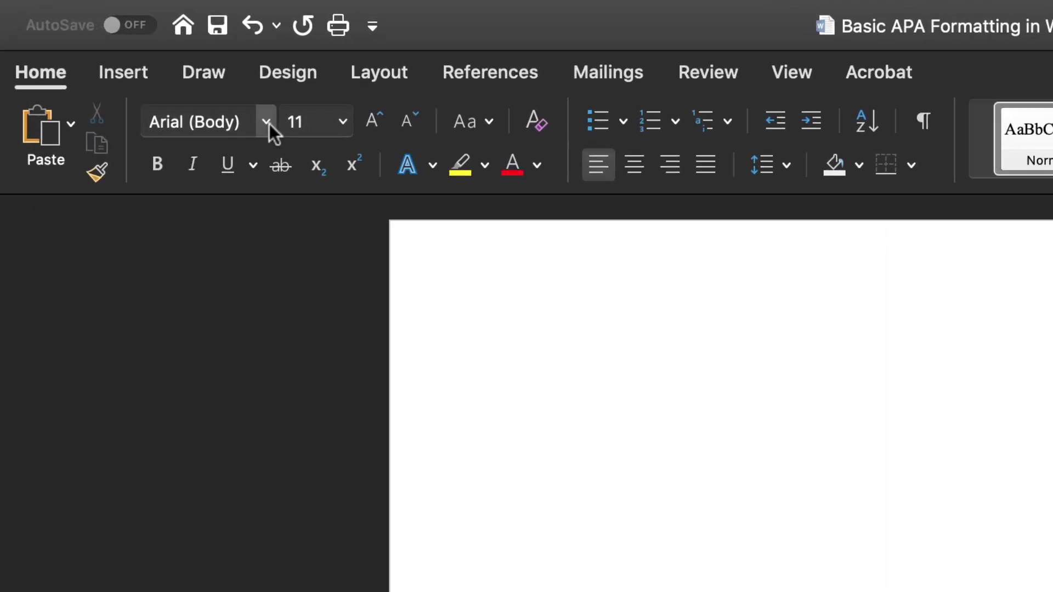
Step: Set the text to Times New Roman, 12 pt, with 2.0 line spacing
left_click(179, 58)
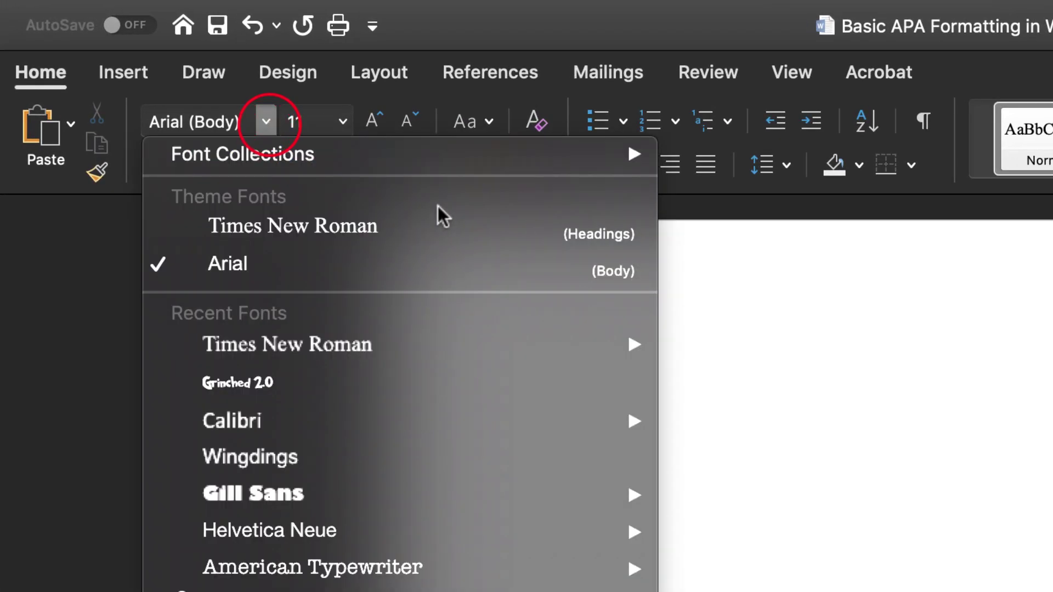
left_click(464, 222)
left_click(339, 125)
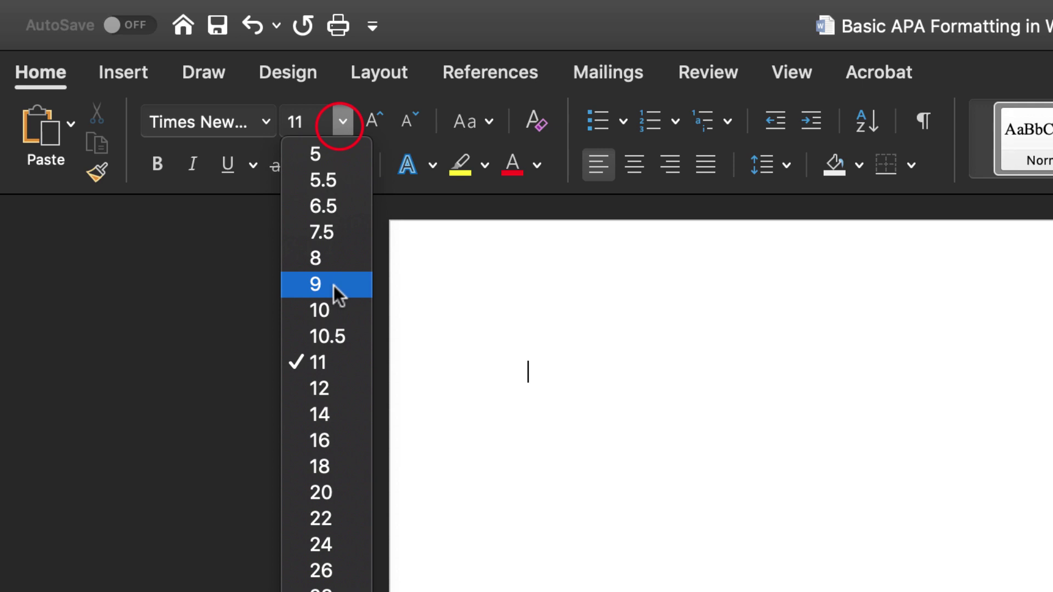
left_click(349, 384)
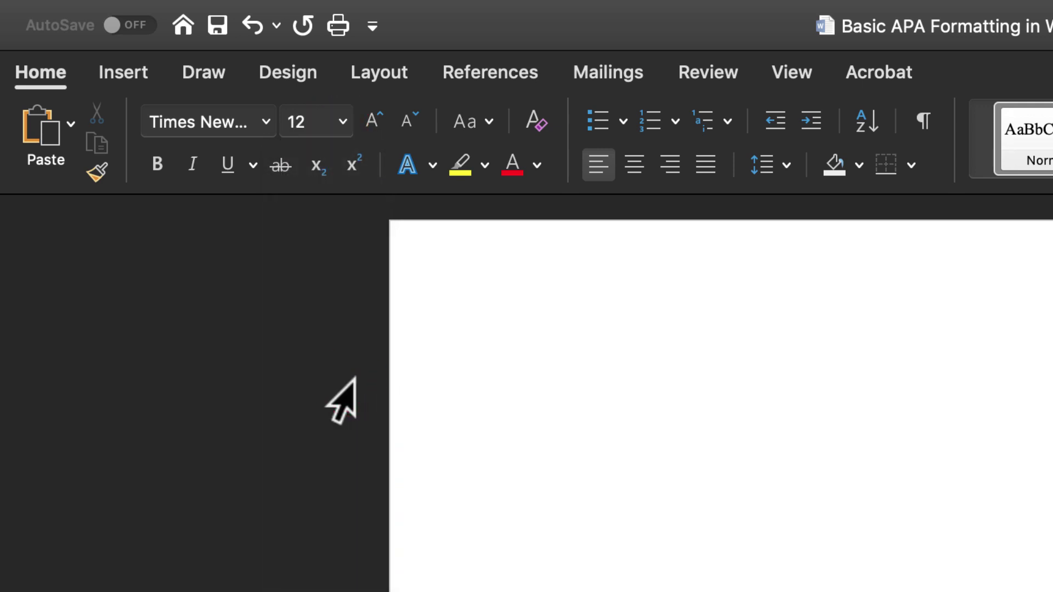
left_click(787, 165)
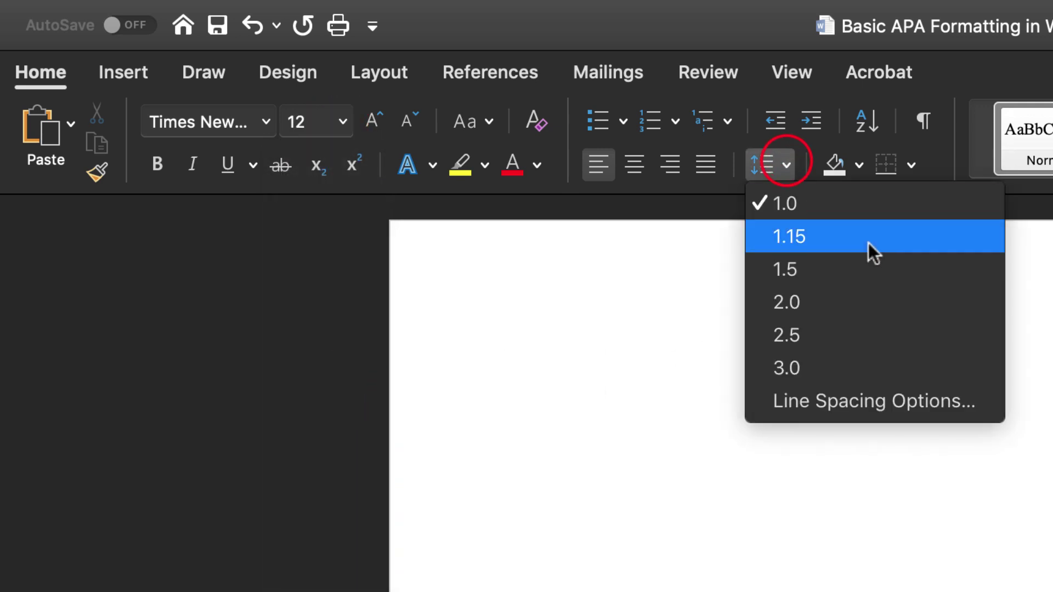
left_click(930, 304)
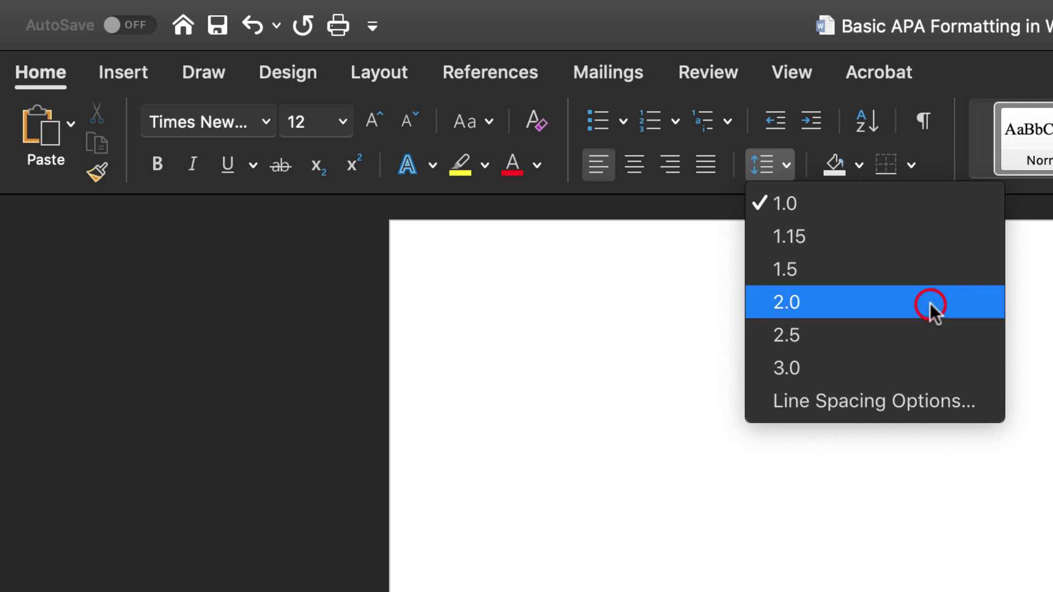
Step: Apply the Normal preset for one-inch margins on all sides
left_click(398, 75)
left_click(70, 132)
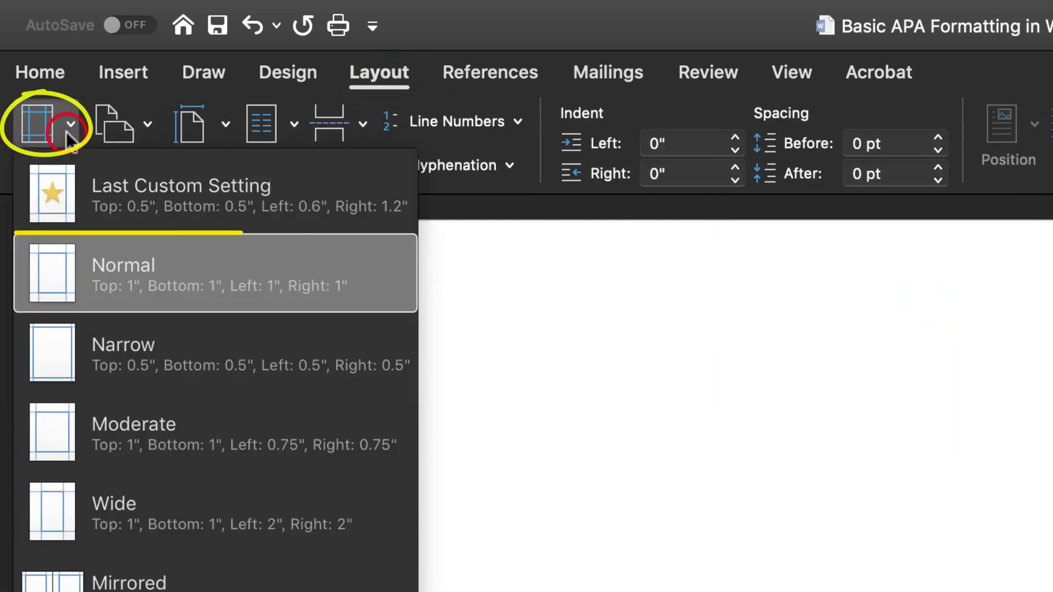
left_click(358, 290)
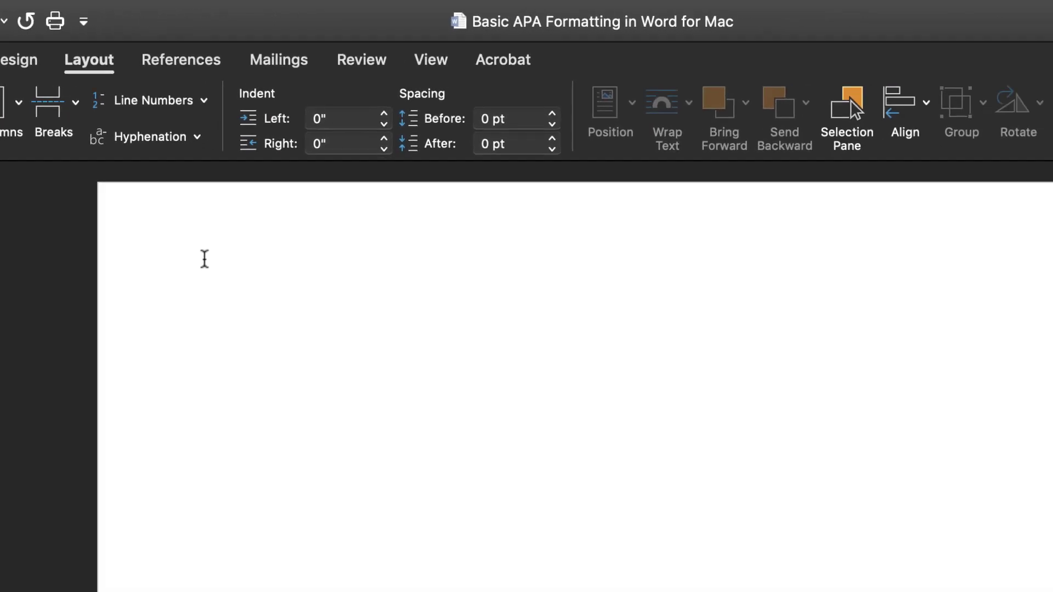
Step: Give page 1 a different-first-page header 'Running head: APA PAPER' with a right-aligned page number
double_click(152, 248)
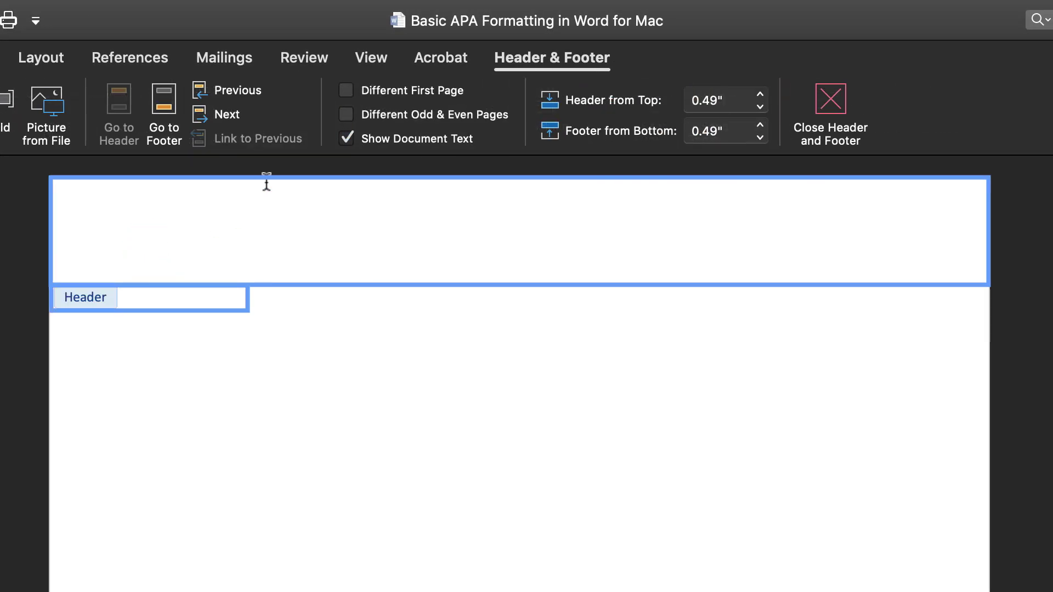
left_click(347, 91)
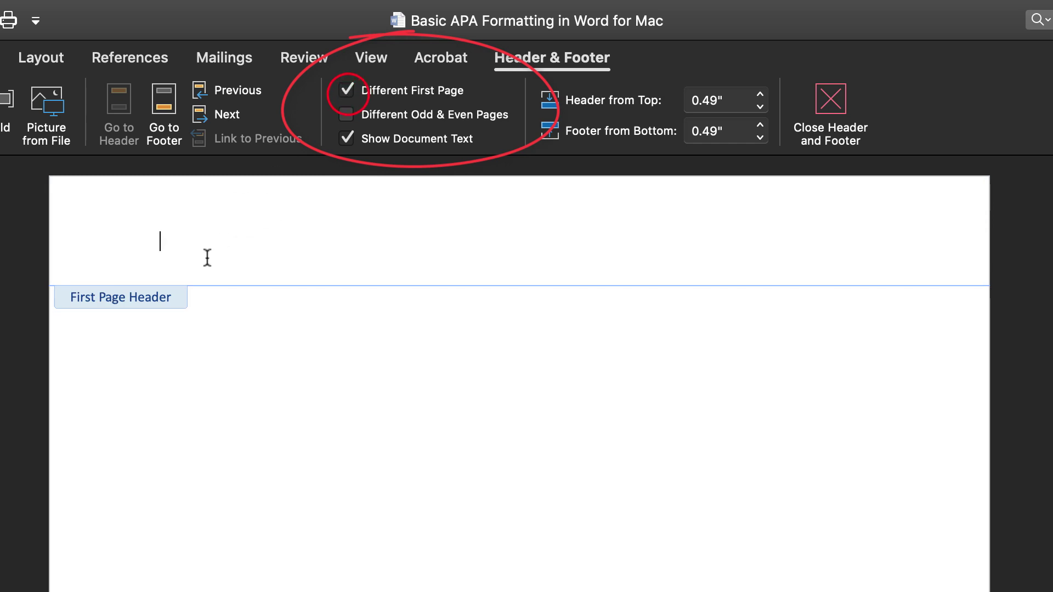
type("Runni")
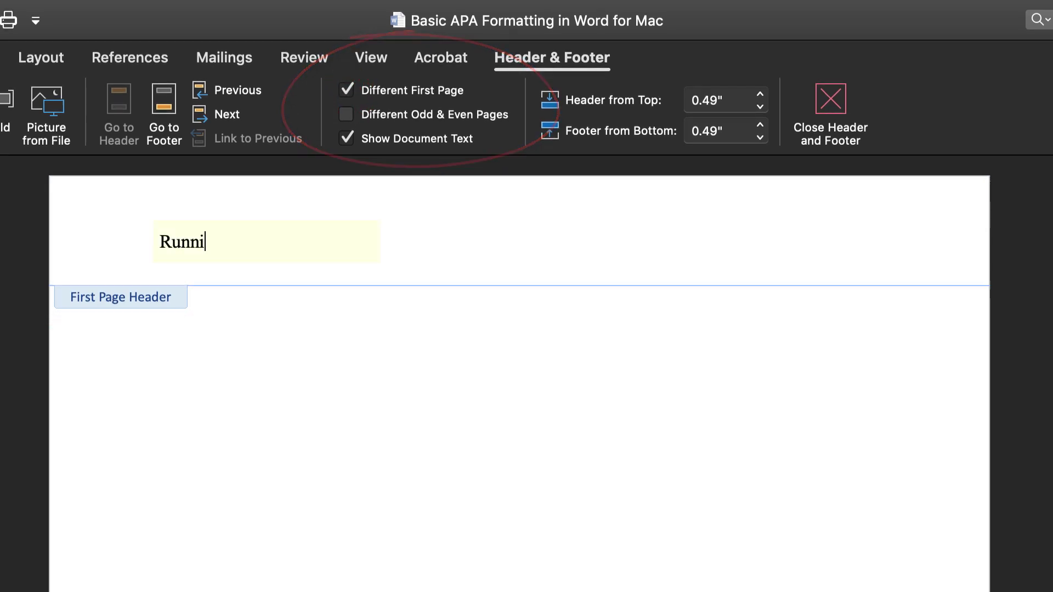
type("ng head: APA PAPER")
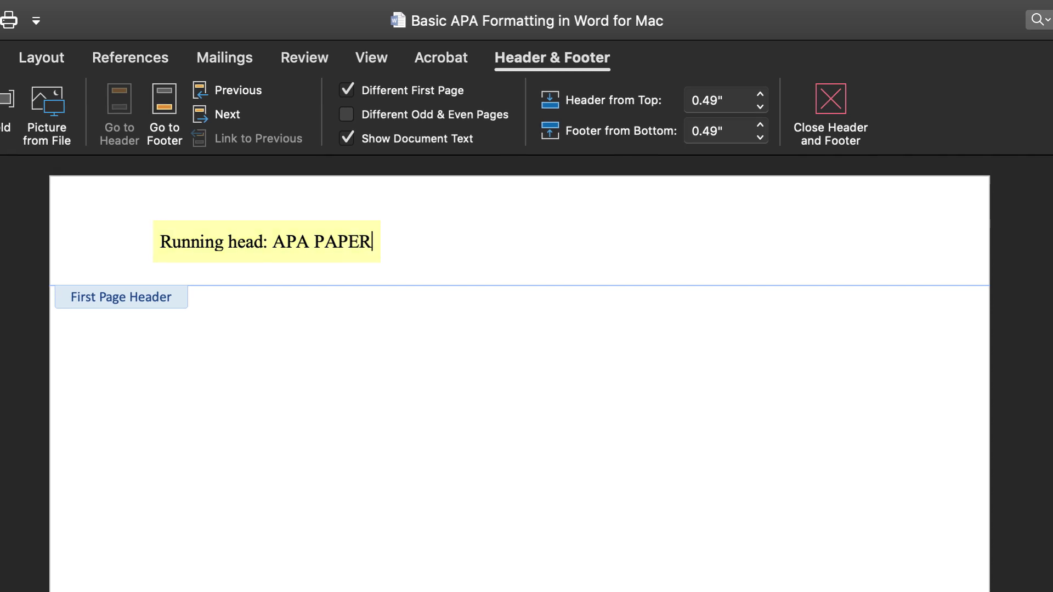
left_click(124, 80)
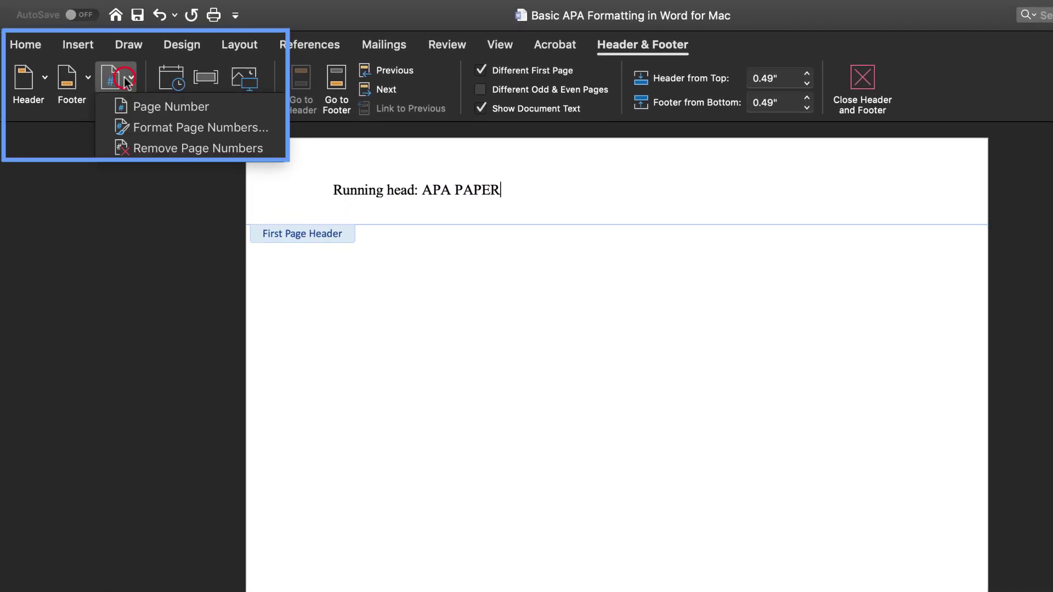
left_click(243, 106)
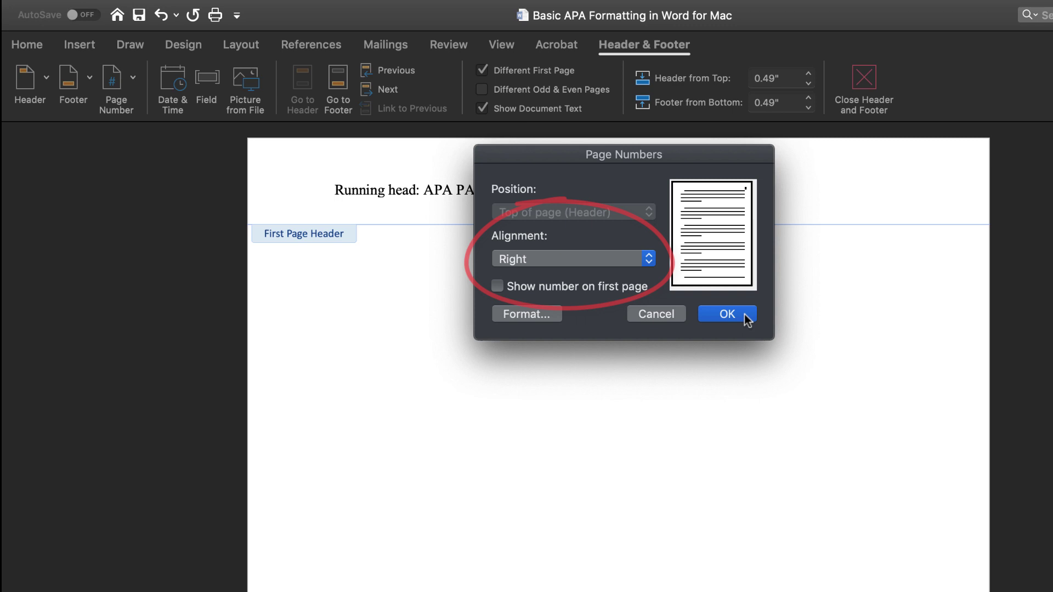
left_click(745, 314)
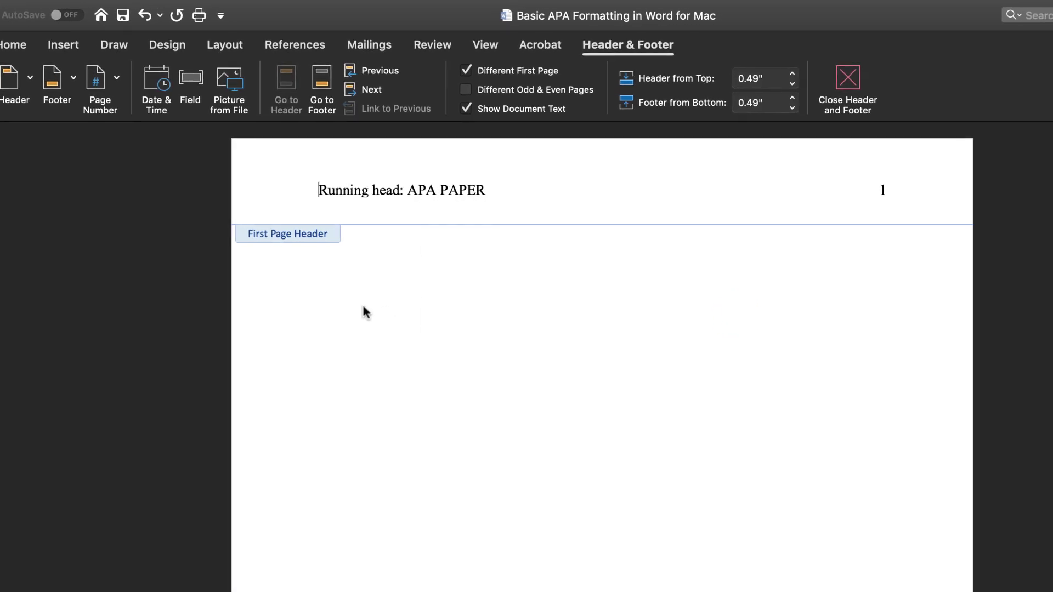
Step: Return to the body and centre the title lines: APA Paper, author name, Western University
double_click(301, 307)
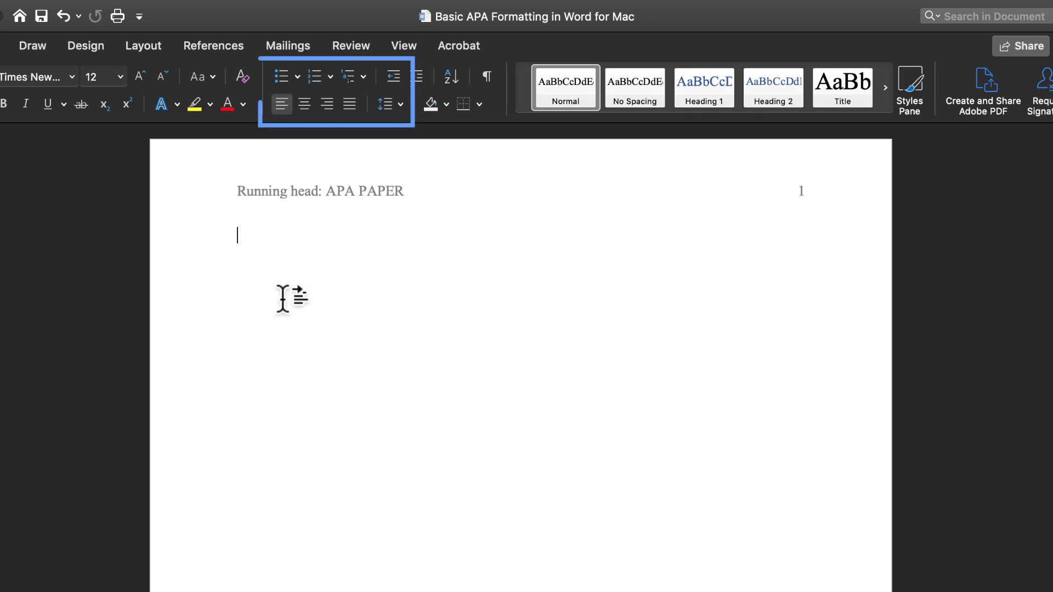
left_click(302, 108)
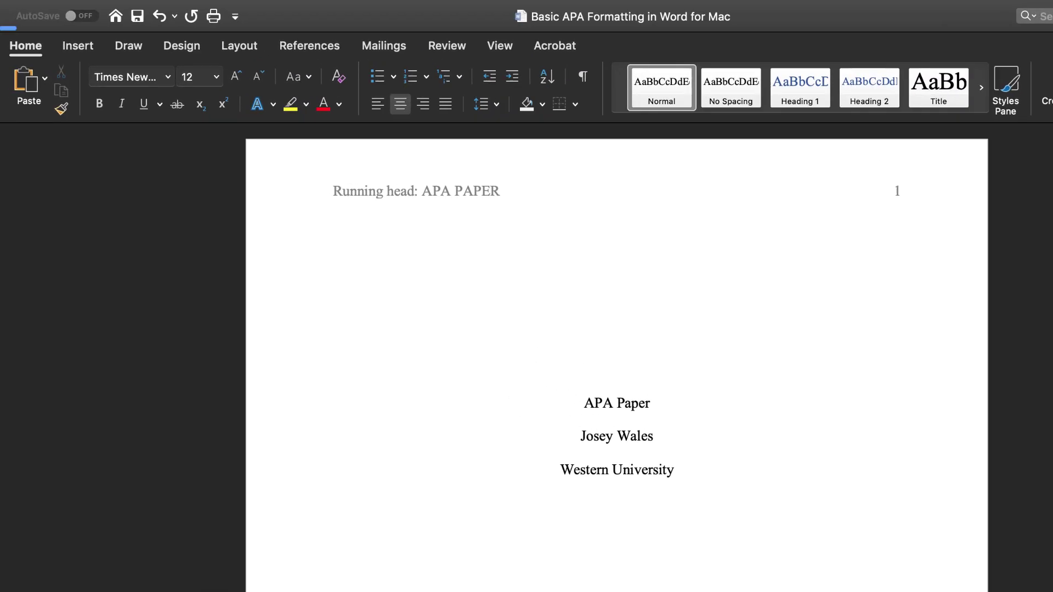
Step: Add a new second page after the title page
left_click(77, 45)
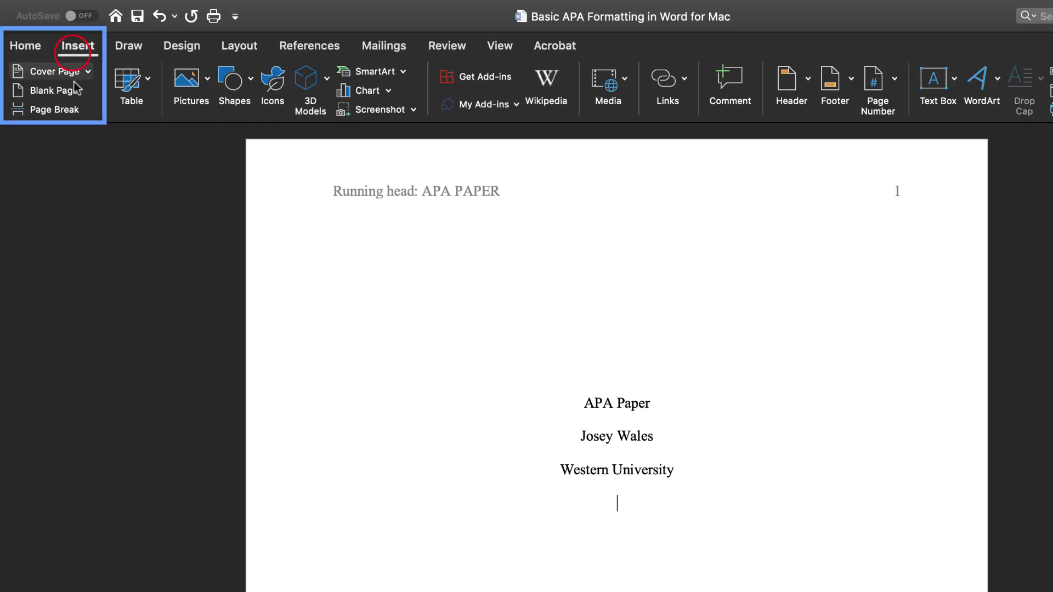
left_click(76, 109)
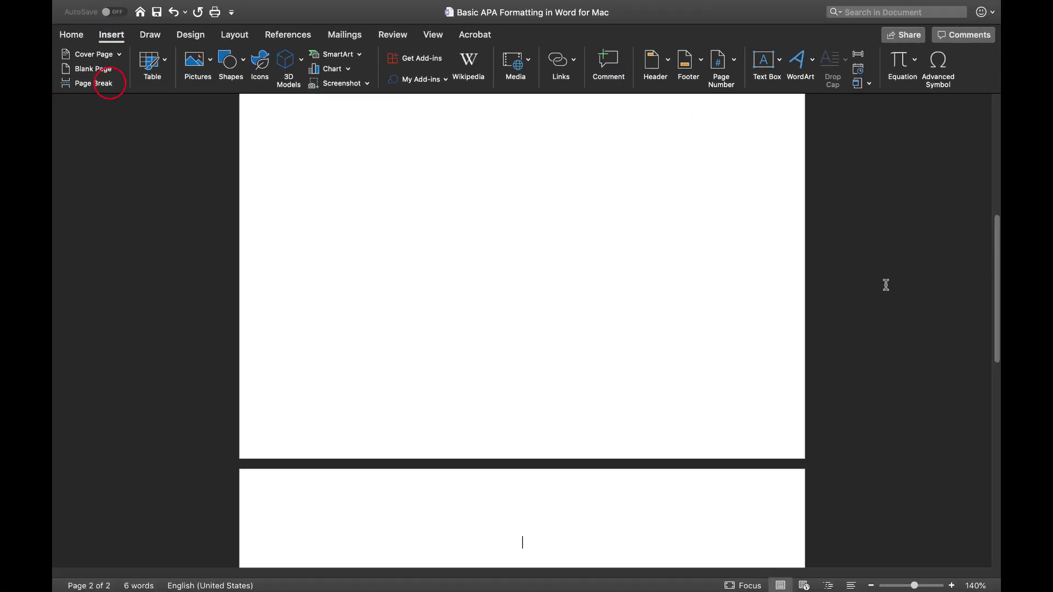
scroll(886, 285, "down", 3)
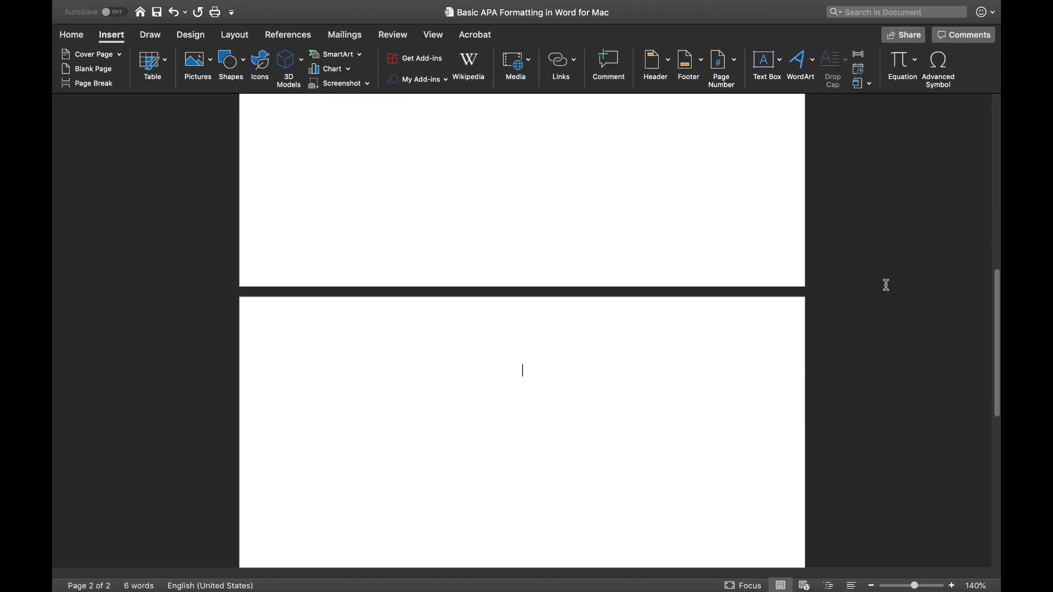
scroll(887, 285, "down", 3)
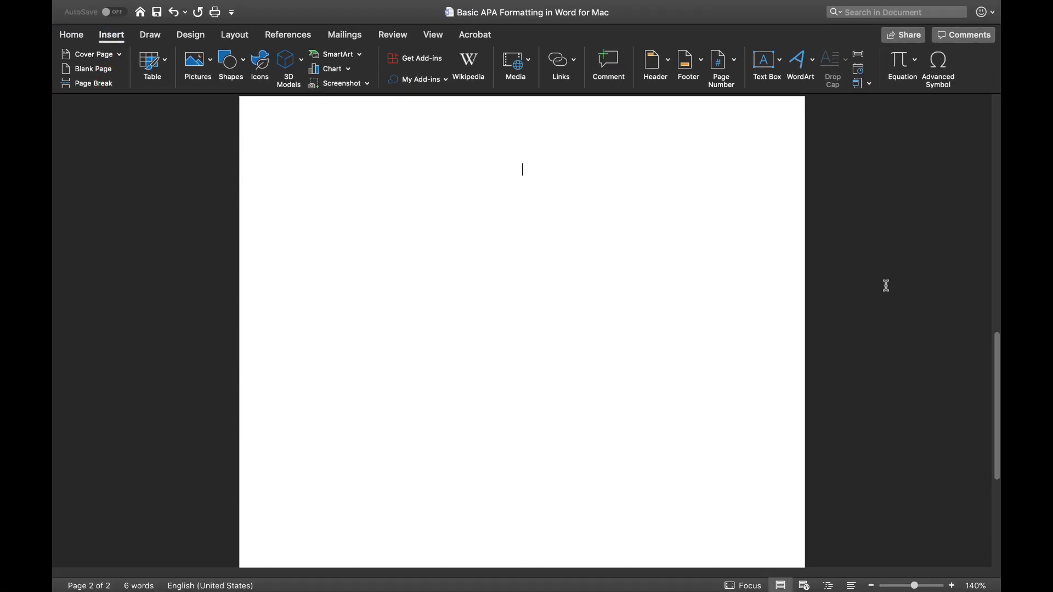
left_click(304, 138)
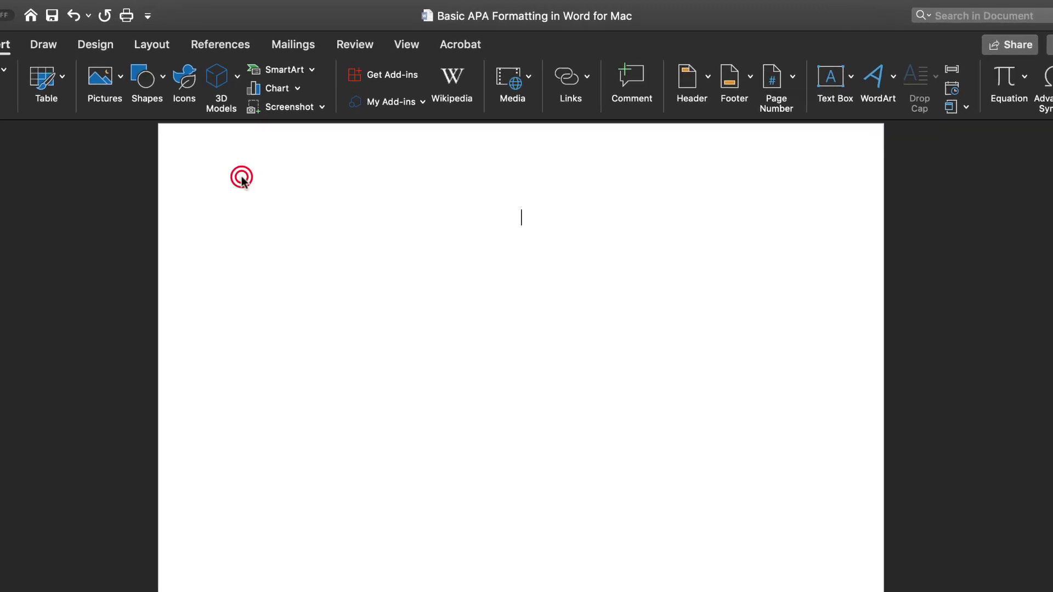
Step: Insert a right-aligned page number into the page 2 'APA PAPER' header
double_click(242, 178)
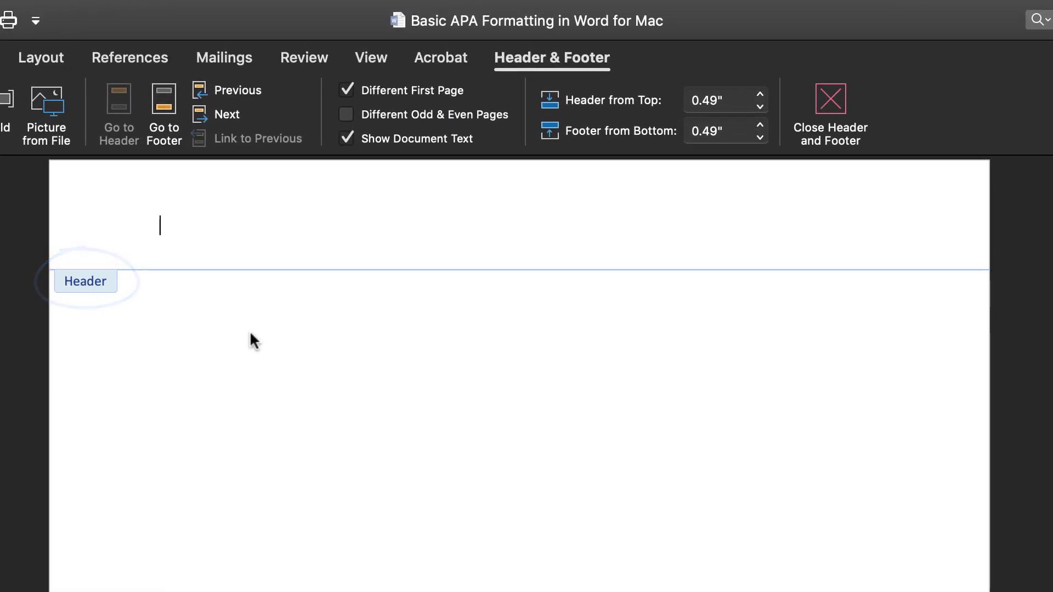
type("APA PAPER")
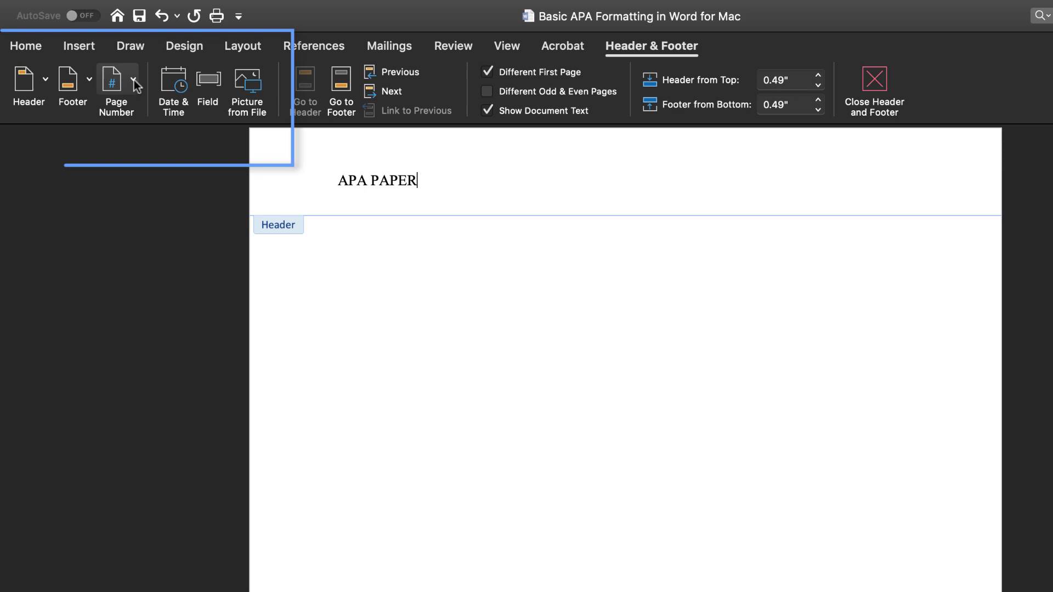
left_click(134, 80)
left_click(228, 111)
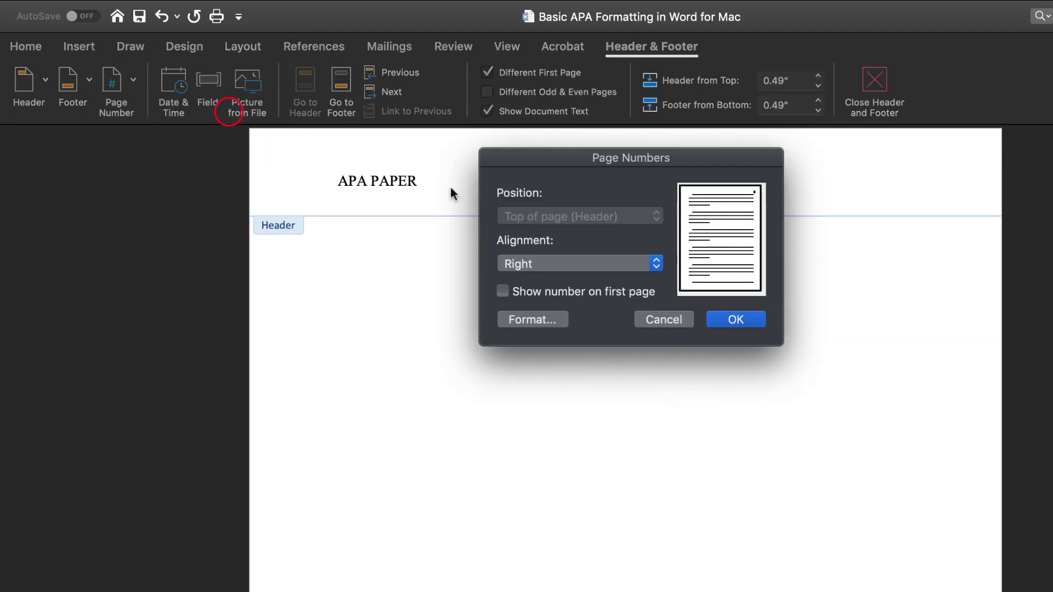
left_click(736, 320)
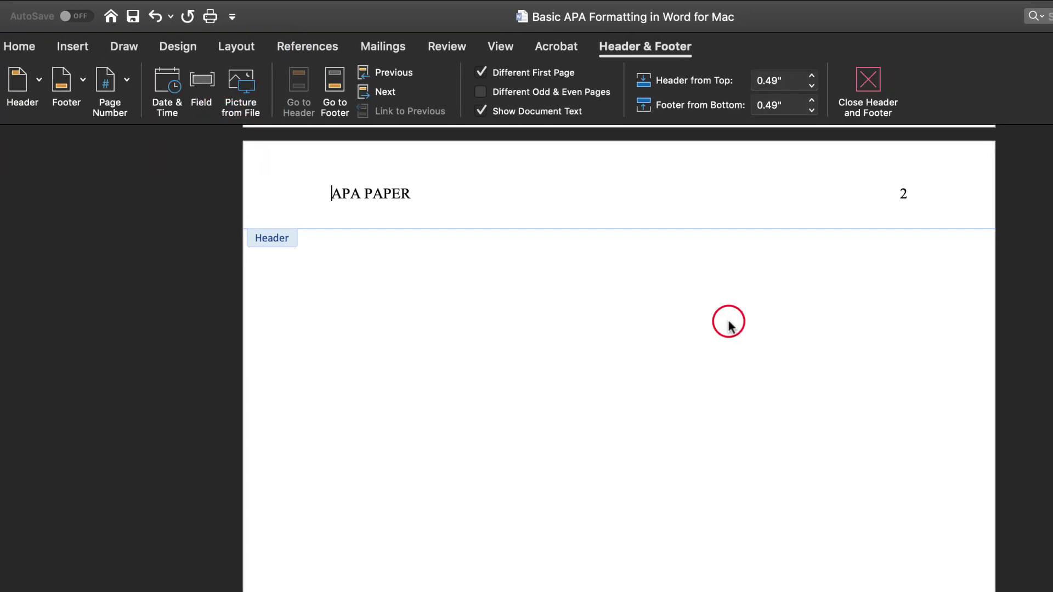
Step: Add the centred title 'APA Paper' on page 2 and paste the body text below
double_click(284, 285)
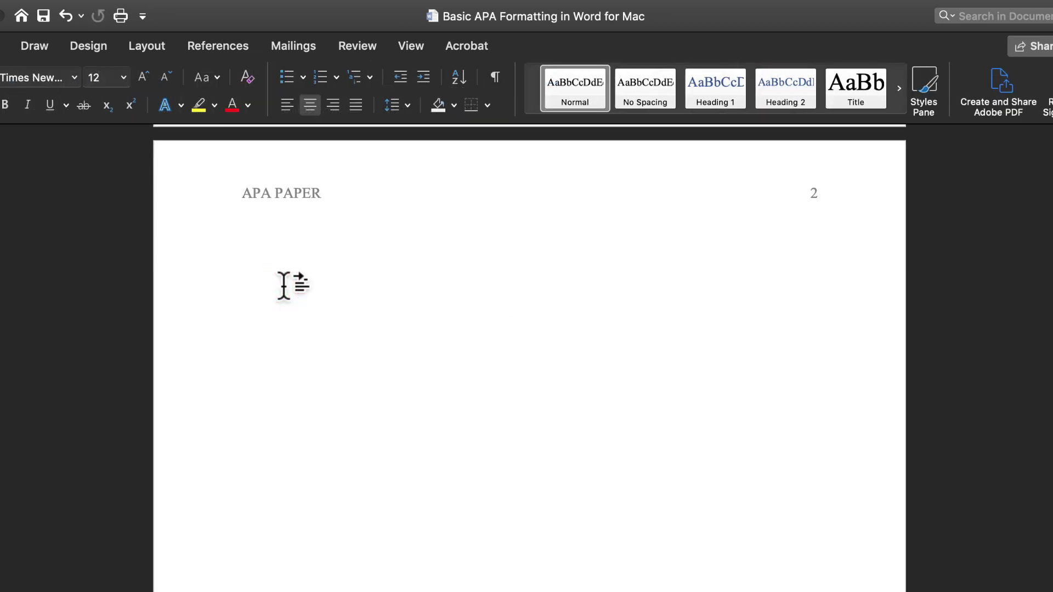
type("A")
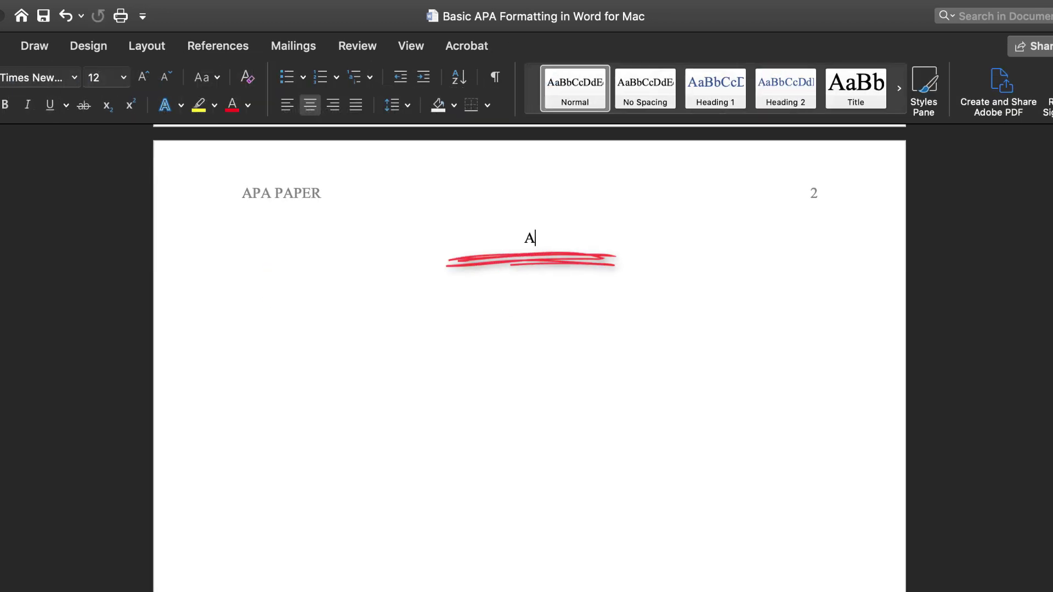
type("PA Paper")
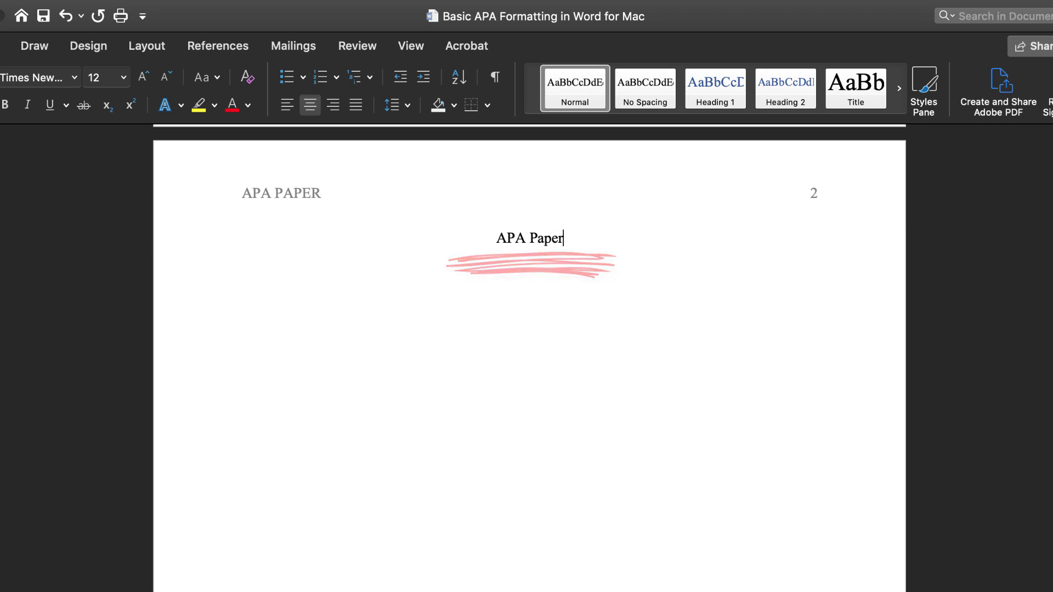
key("Return")
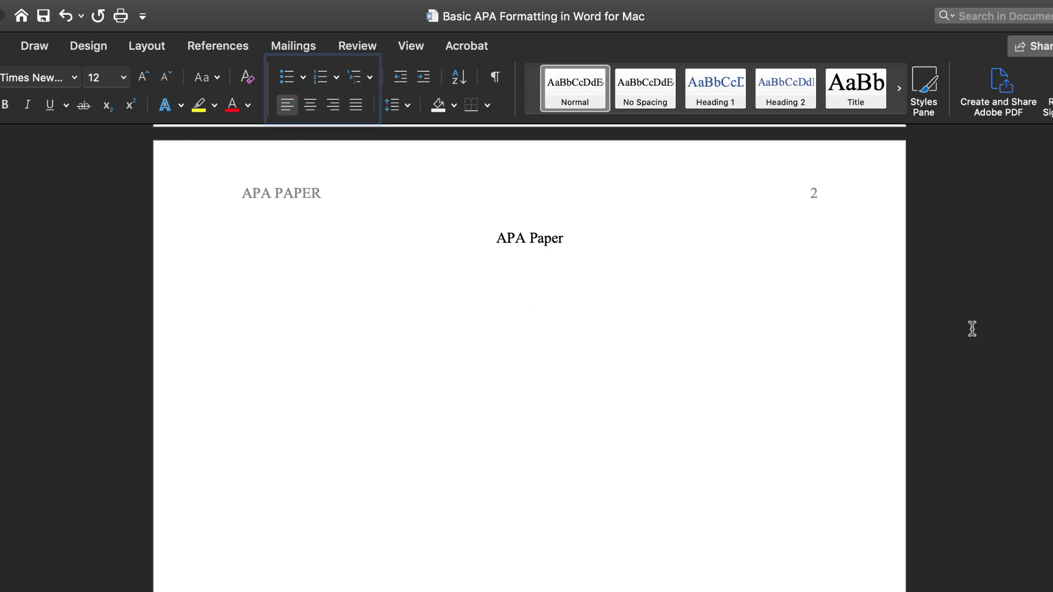
key("super+v")
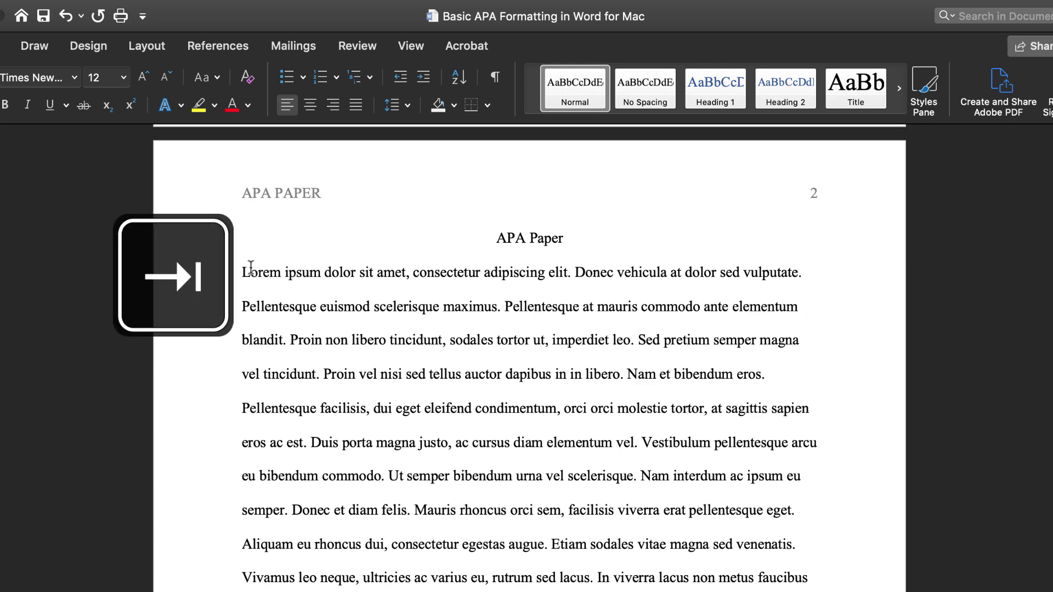
Step: Indent the first line of all four body paragraphs, from the opening paragraph to Maecenas vitae
key("Tab")
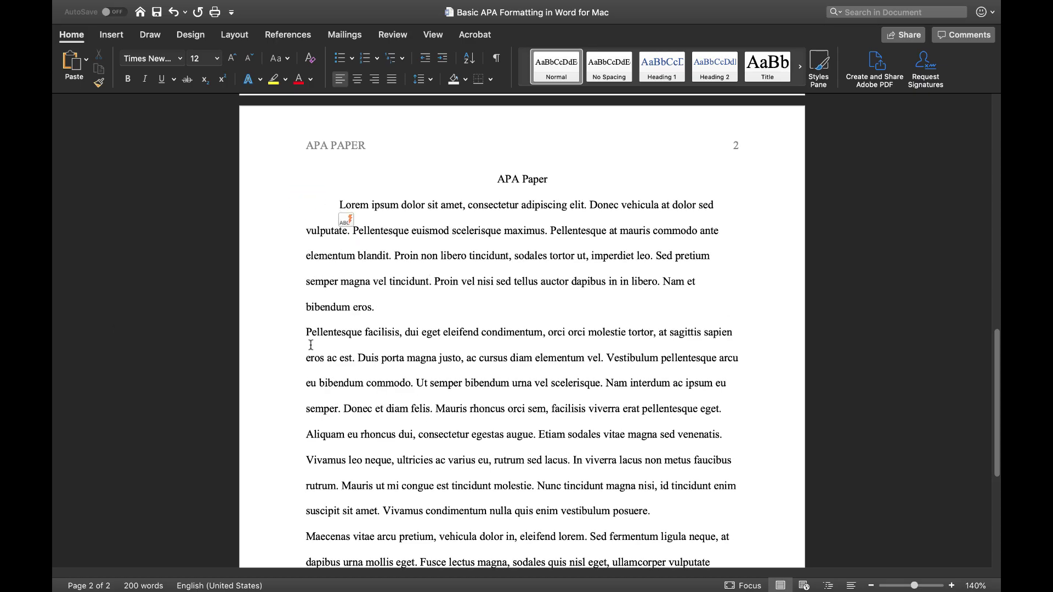
left_click(303, 333)
key("Tab")
scroll(302, 330, "down", 3)
left_click(303, 370)
key("Tab")
scroll(303, 370, "down", 1)
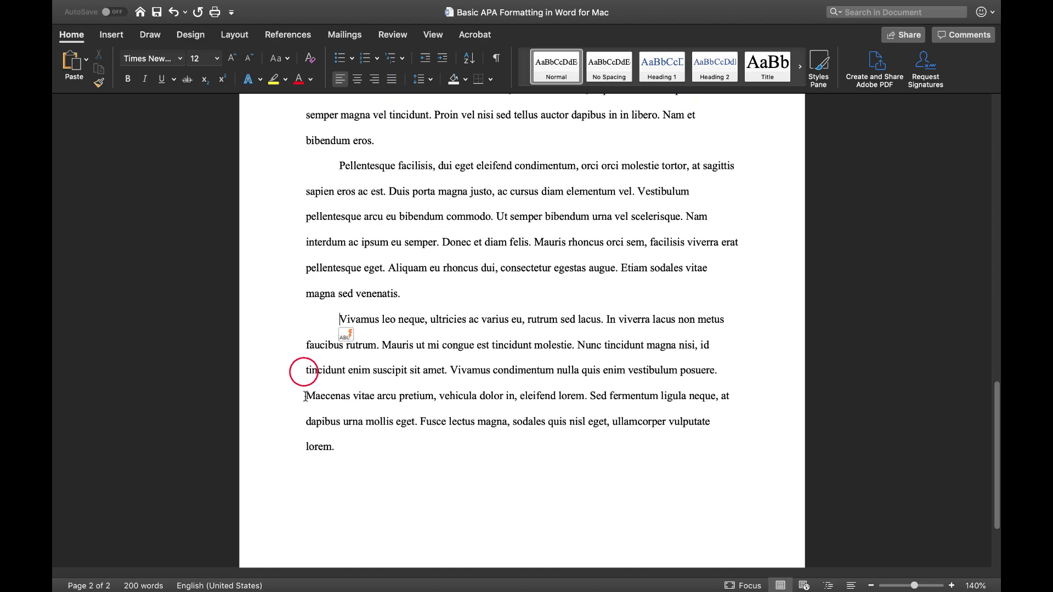
left_click(305, 396)
key("Tab")
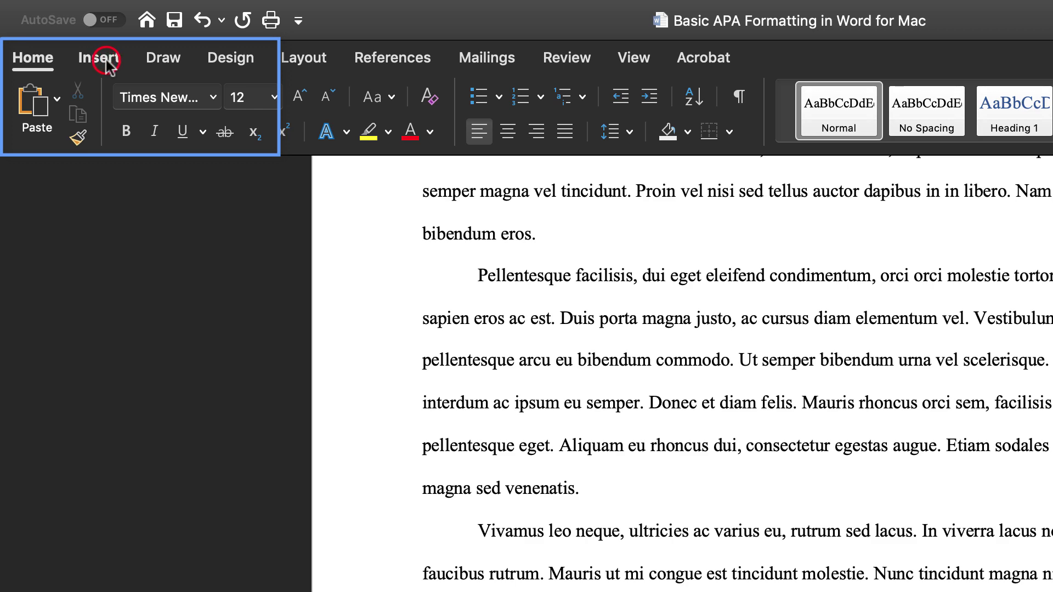
Step: Insert a page break, add a centred 'References' heading, and paste six reference entries
left_click(99, 60)
left_click(95, 140)
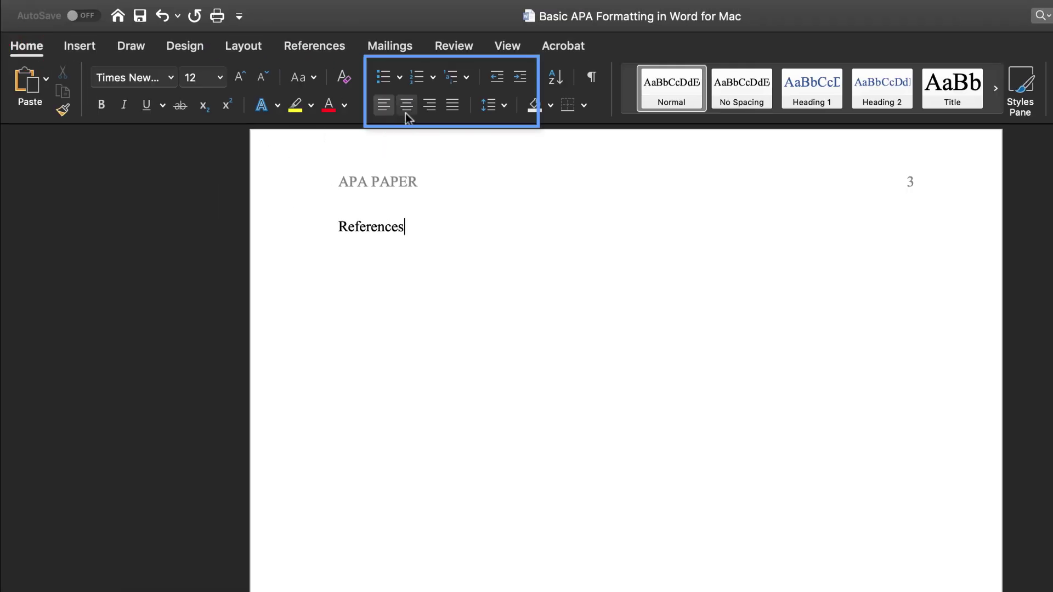
left_click(406, 113)
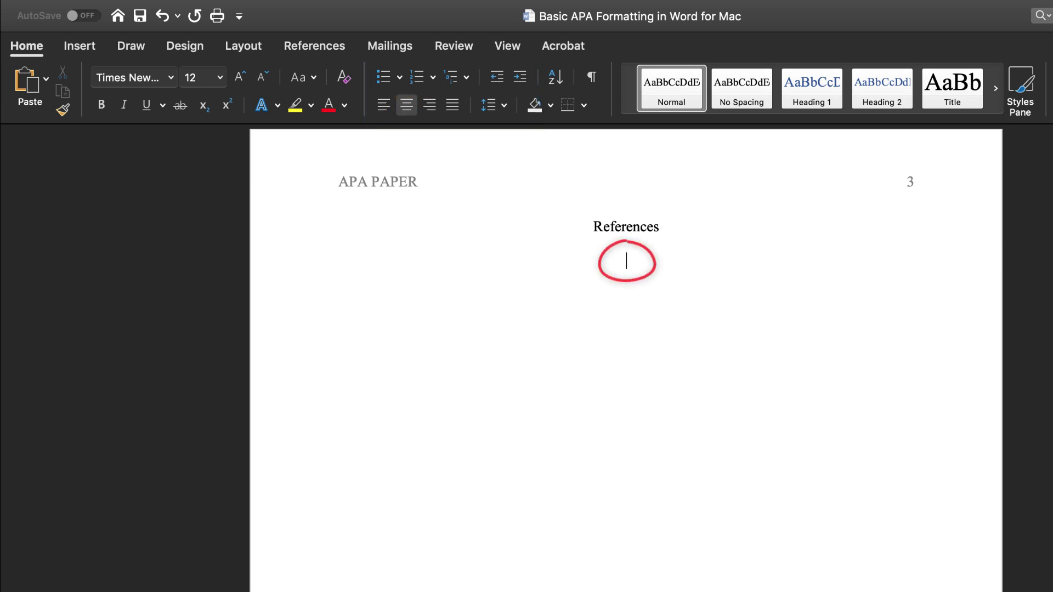
type("Eerman, T. (2008). Signs and symptoms of heart disease. Retrieved from http://www.CanadianCancerSociety.ca/upload/disease/coronary-2010.Pdf Fellis, C., & Morton, J. (2014). Overcompensation of consumption (2nd ed.). Nethland, Canada: Penguin Press. Dellis, C., & Morton, J. (2014). Overcompensation of consumption (2nd ed.). Nethland, Canada: Penguin Press. Aerman, T. (2008). Signs and symptoms of heart disease. Retrieved from http://www.CanadianCancerSociety.ca/upload/disease/coronary-2010.Pdf Bellis, C., & Morton, J. (2014). Overcompensation of consumption (2nd ed.). Nethland, Canada: Penguin Press. Cerman, T. (2008). Signs and symptoms of heart disease. Retrieved from http://www.CanadianCancerSociety.ca/upload/disease/coronary-2010.Pdf")
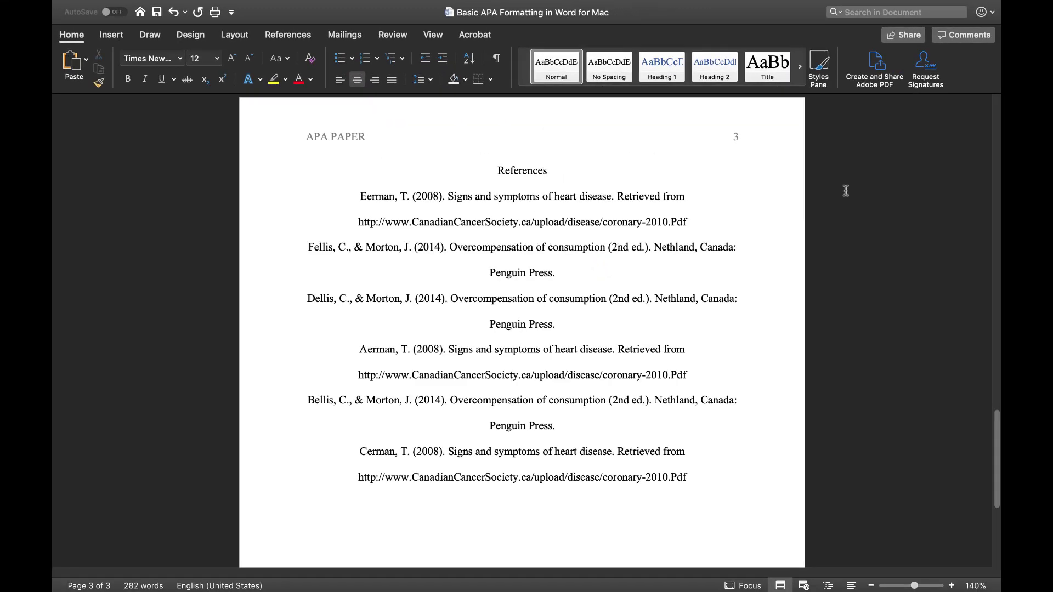
Step: Left-align all six reference entries and give them a 0.5-inch hanging indent
left_click_drag(360, 198, 703, 476)
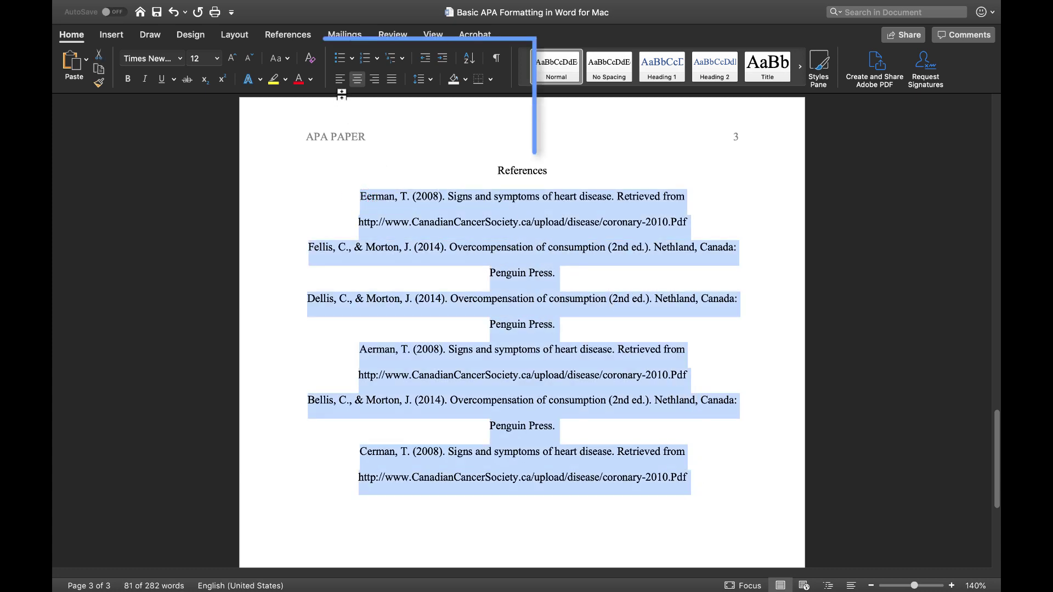
left_click(340, 82)
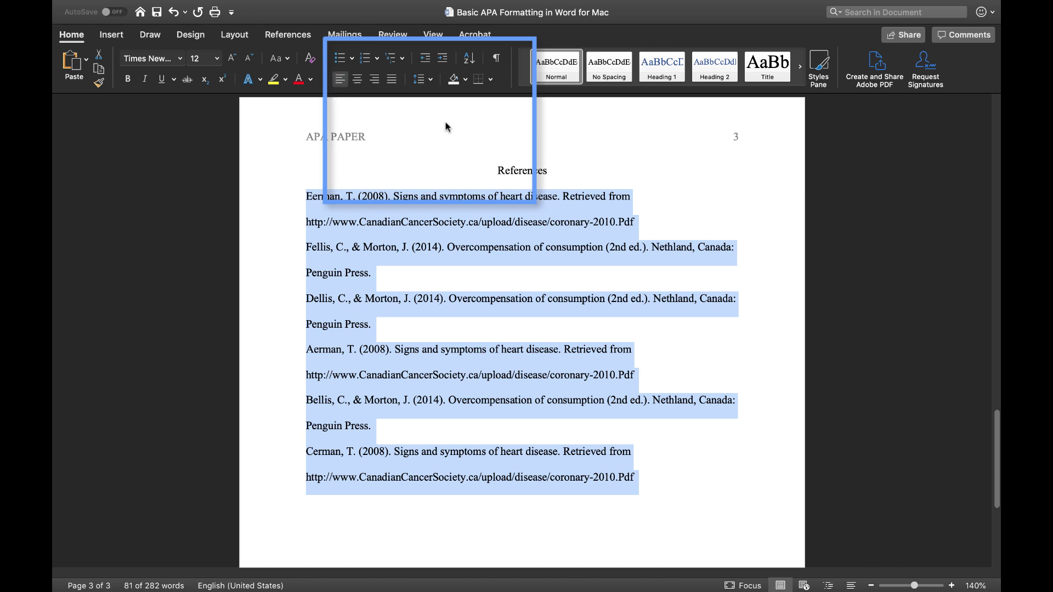
left_click(429, 80)
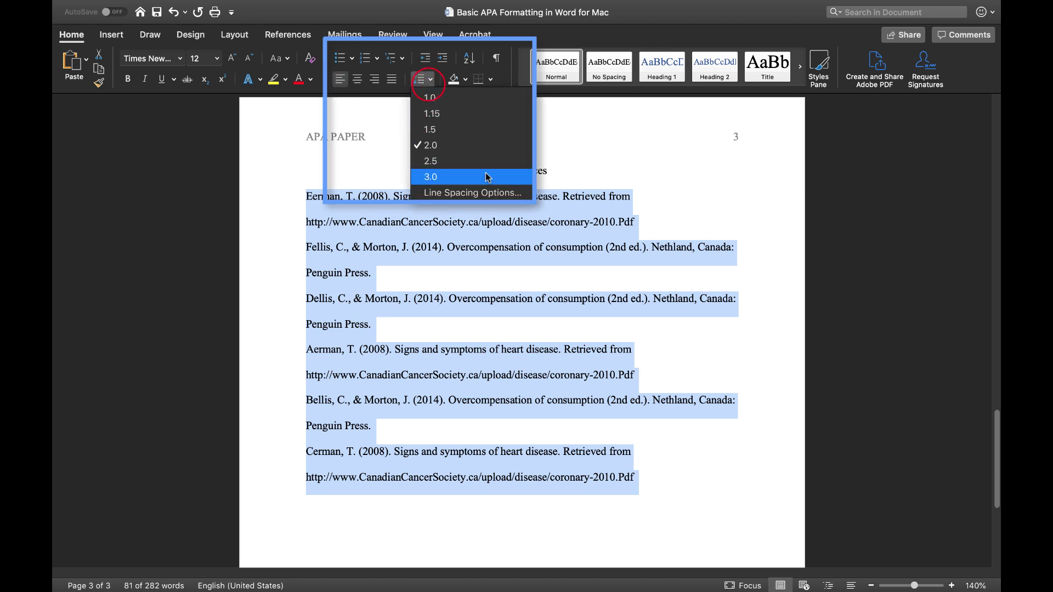
left_click(527, 196)
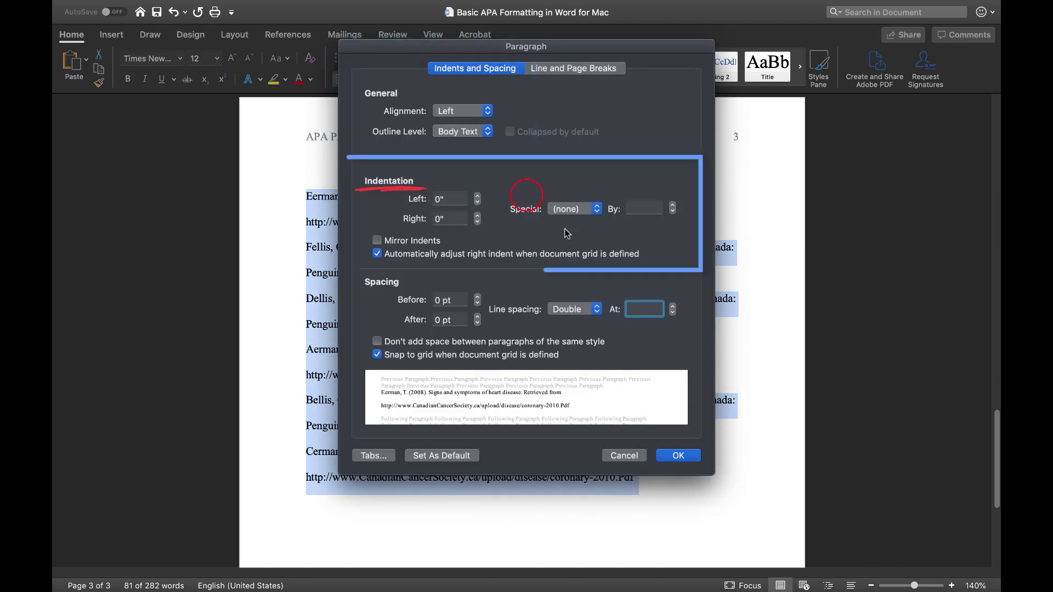
left_click(595, 214)
left_click(595, 232)
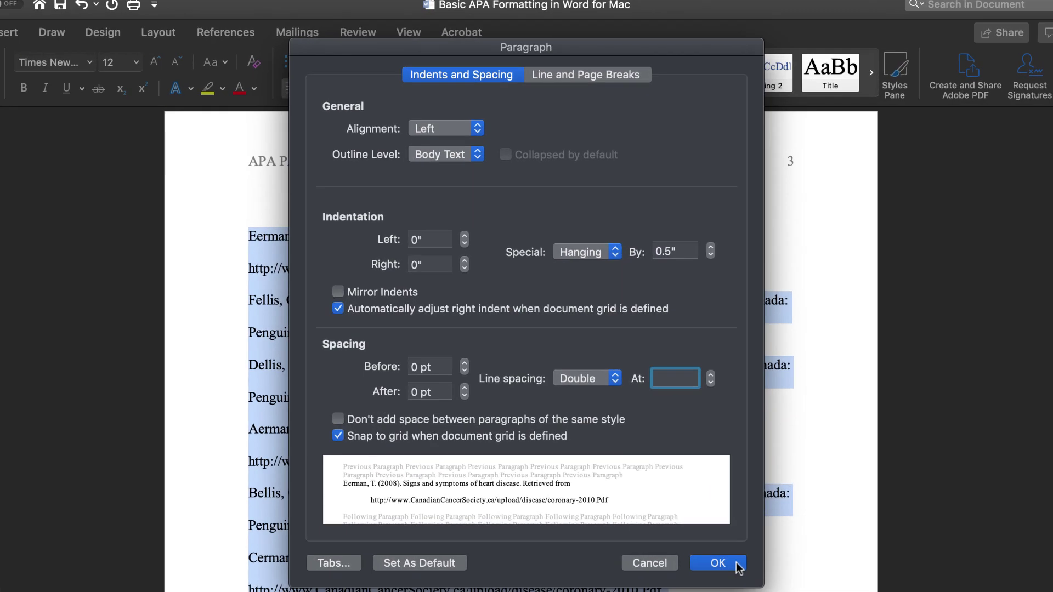
left_click(678, 455)
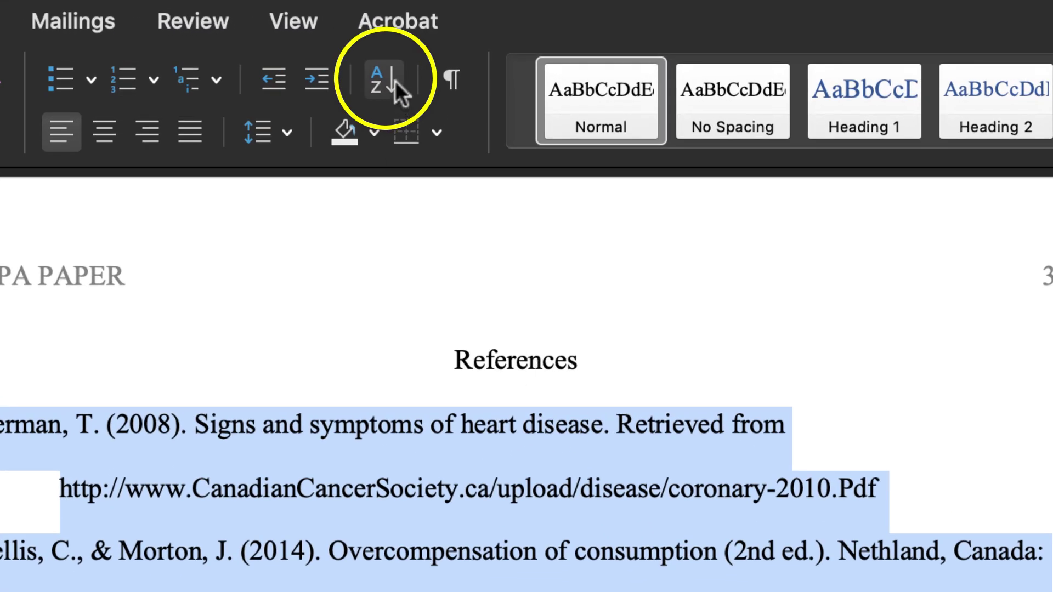
Step: Sort the selected references A–Z so they run from Aerman to Fellis
left_click(385, 80)
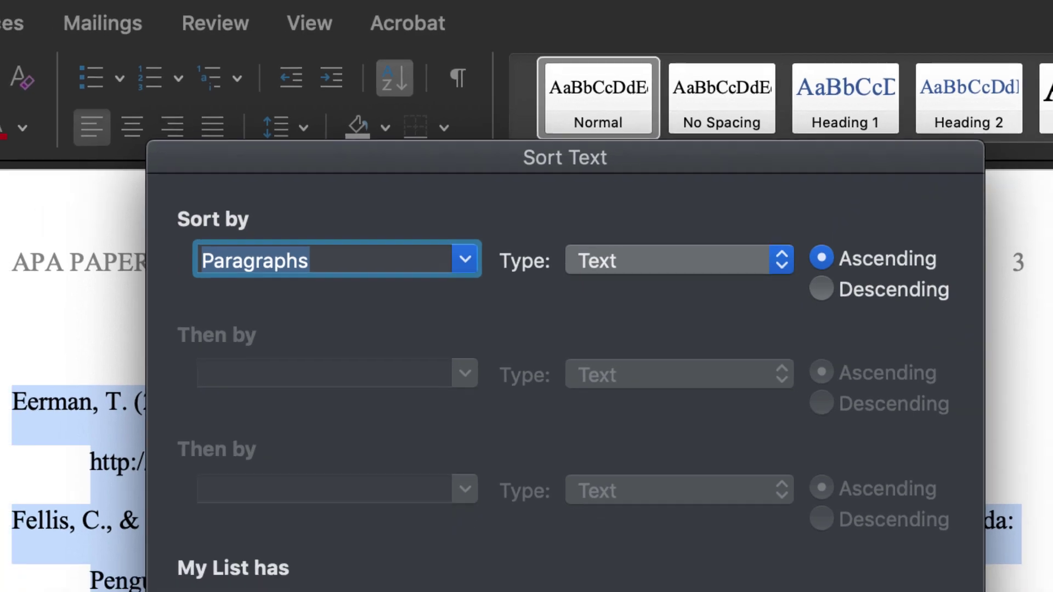
left_click(837, 518)
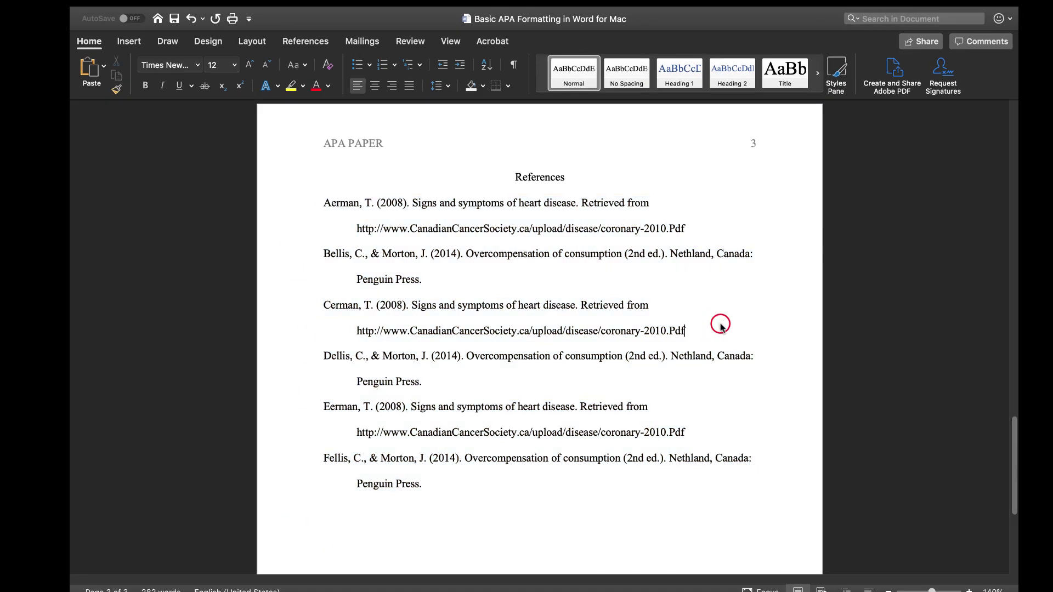
scroll(722, 327, "up", 5)
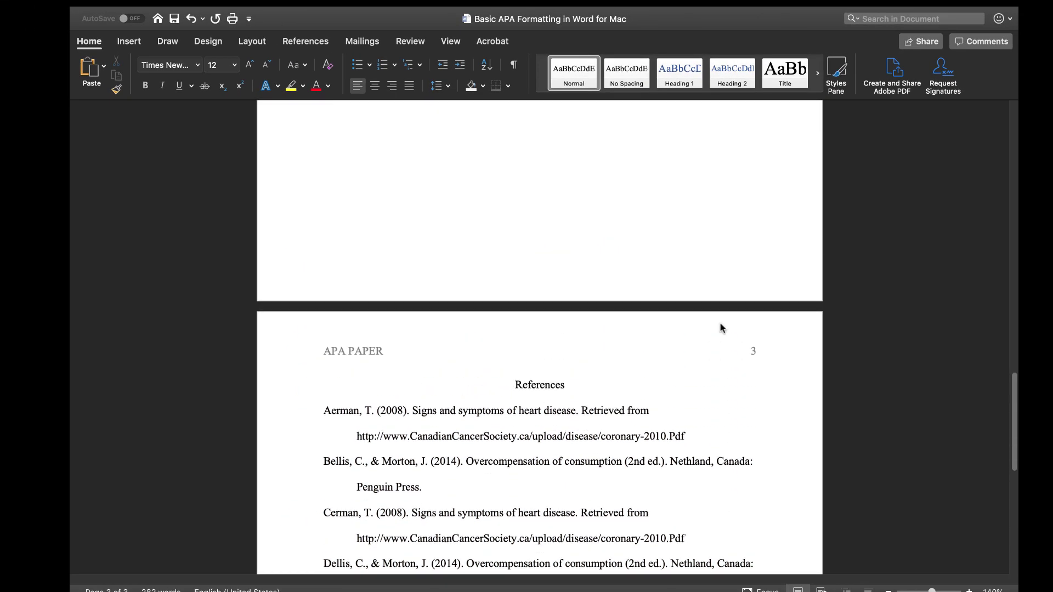
scroll(721, 327, "up", 5)
scroll(923, 316, "up", 3)
scroll(923, 316, "up", 5)
scroll(923, 316, "up", 3)
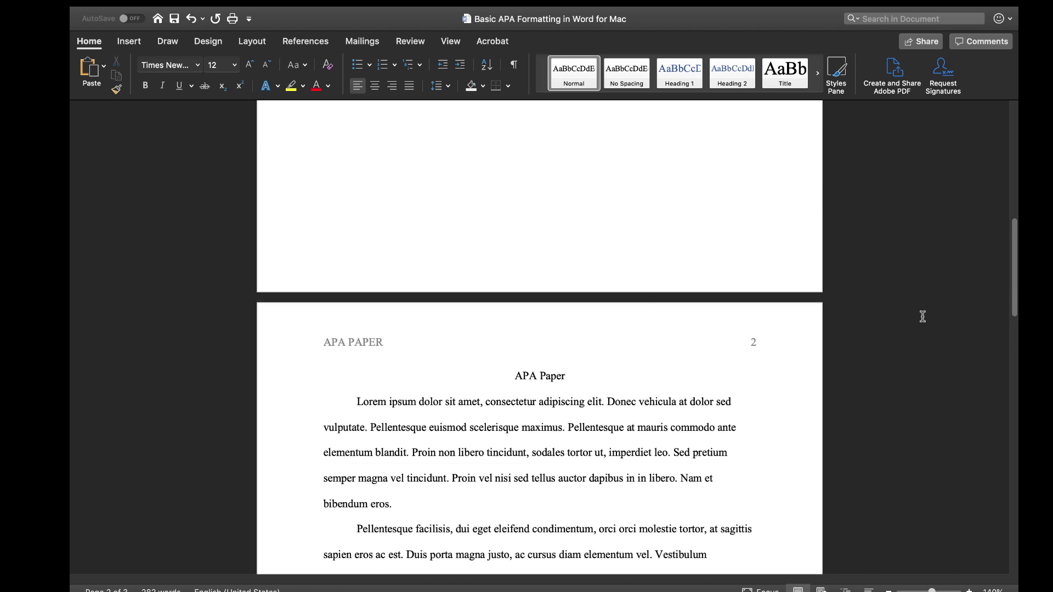
scroll(923, 316, "up", 5)
scroll(922, 316, "up", 3)
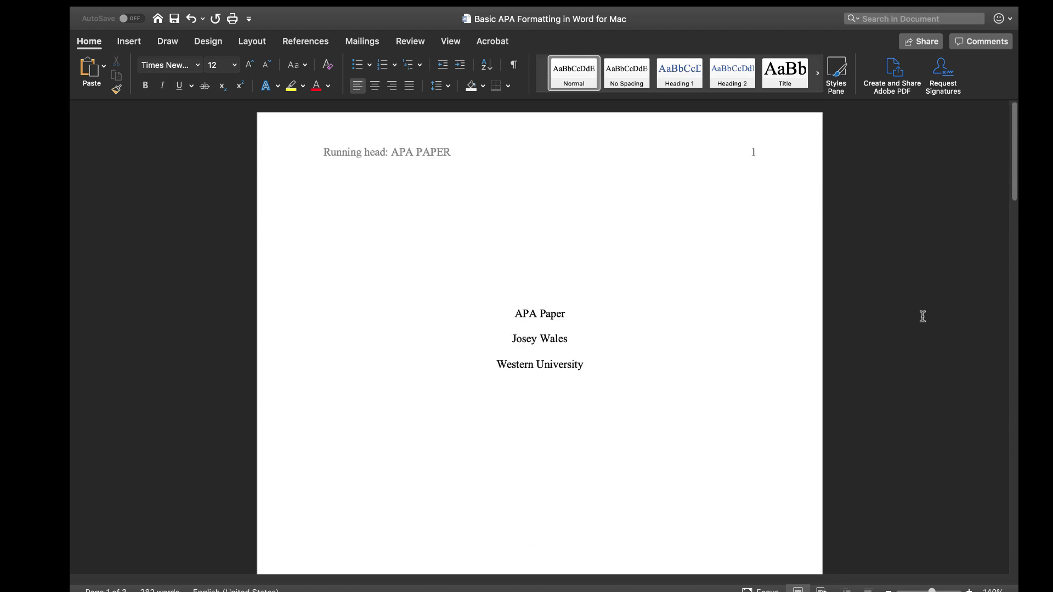